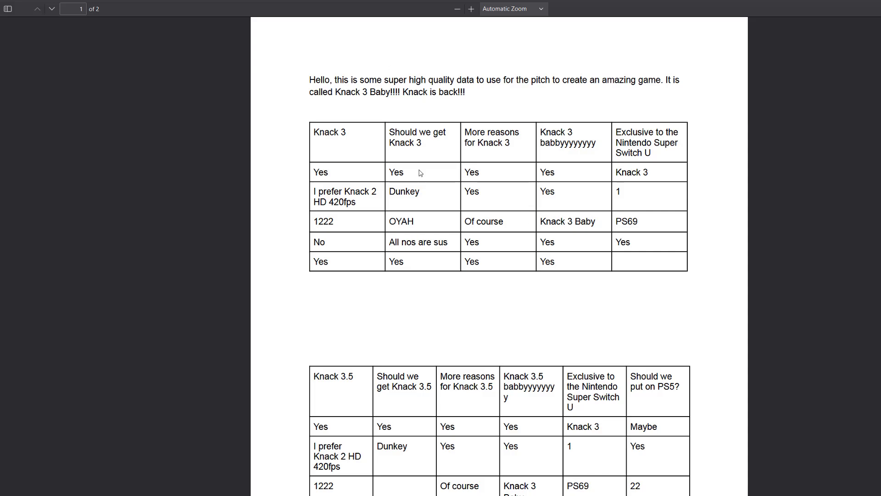
pyautogui.scroll(-5, 422, 174)
pyautogui.scroll(-4, 429, 173)
pyautogui.scroll(5, 495, 238)
pyautogui.scroll(4, 503, 240)
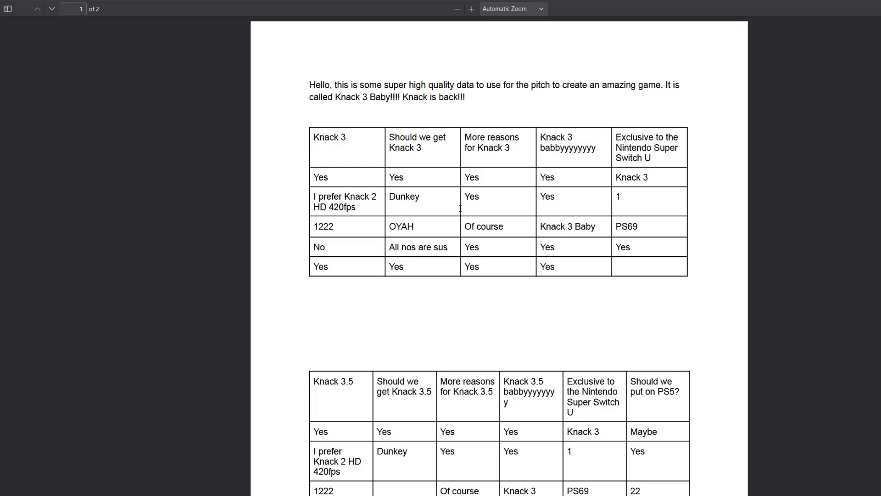
# Open Knack 3 baby.pdf from New folder (5) in Acrobat Reader
pyautogui.moveTo(334, 138); pyautogui.dragTo(618, 269)
pyautogui.click(617, 270)
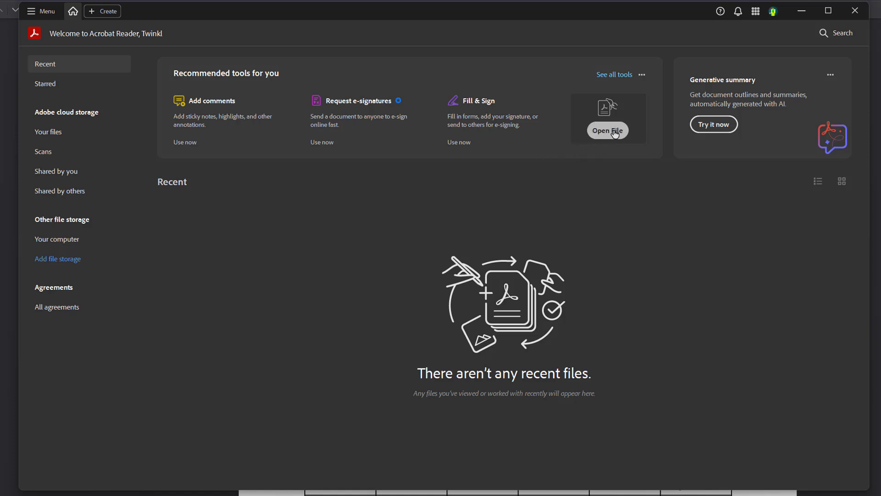
pyautogui.click(599, 133)
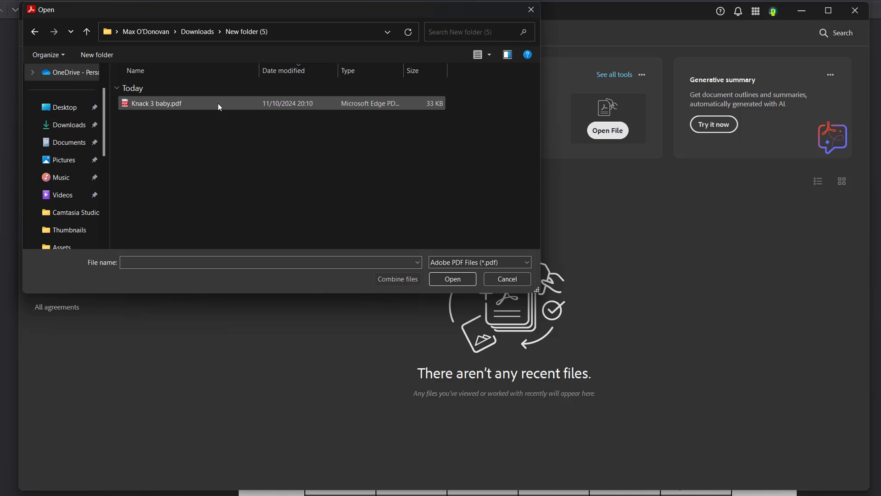
pyautogui.click(191, 104)
pyautogui.doubleClick(192, 104)
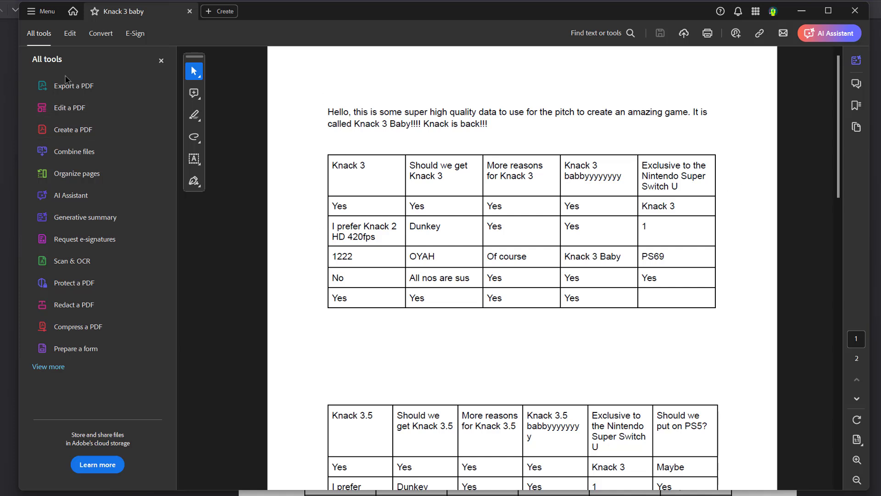
# Set Export a PDF to Microsoft Excel, with English UK as the recognized text language
pyautogui.click(86, 92)
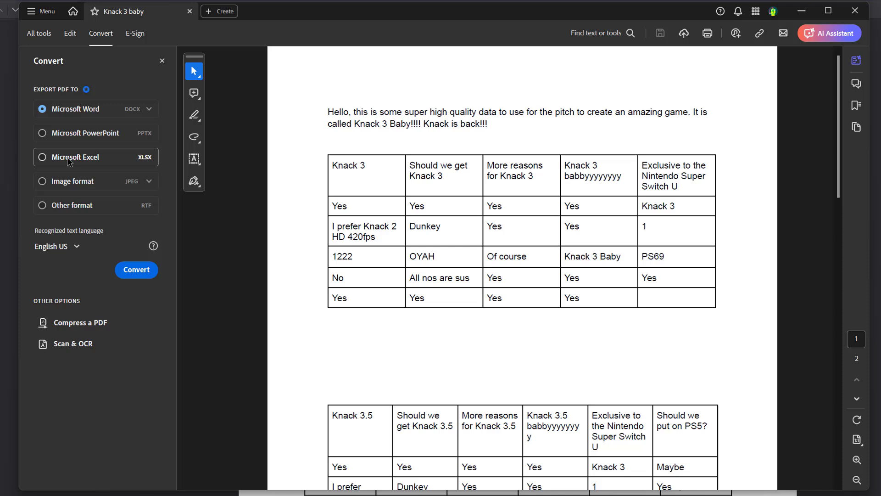
pyautogui.click(43, 158)
pyautogui.click(77, 246)
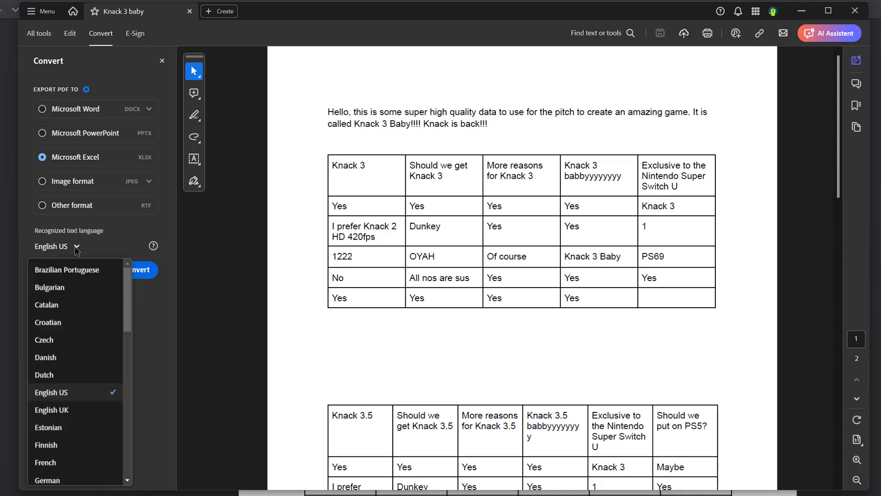
pyautogui.click(70, 411)
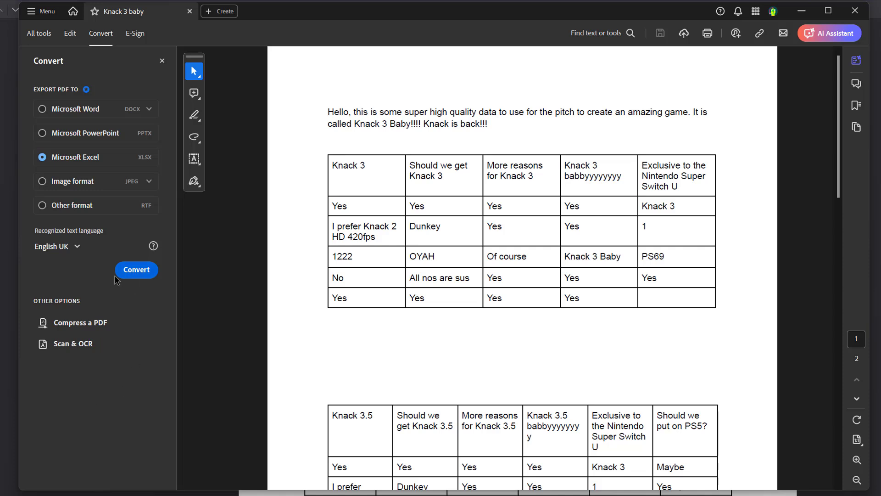
# Convert to Knack 3 baby.xlsx, save it in New folder (5), and open it from Explorer
pyautogui.click(140, 273)
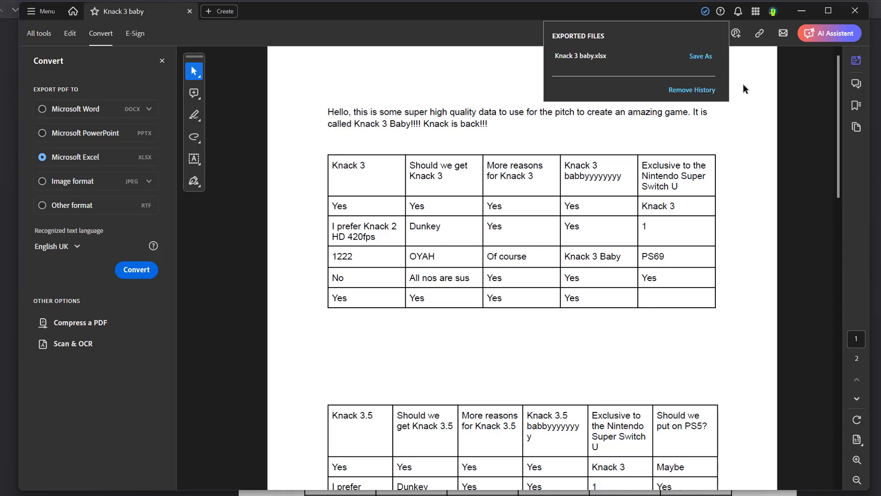
pyautogui.click(702, 59)
pyautogui.click(594, 172)
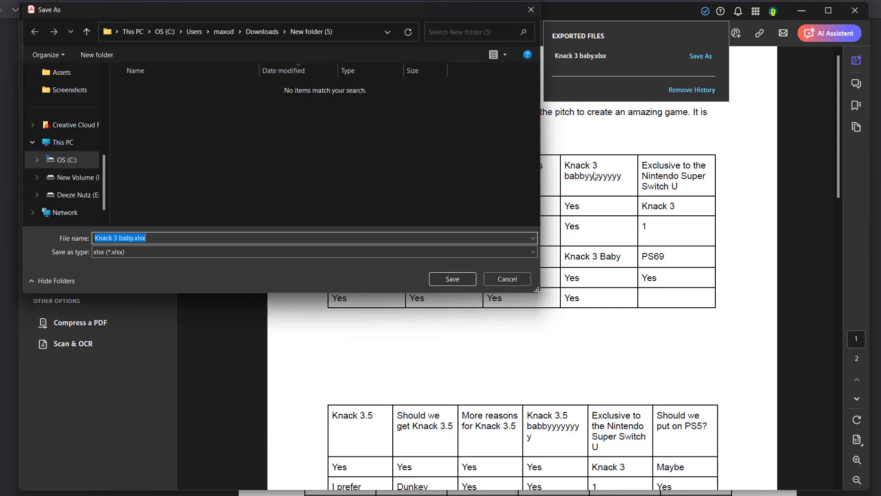
pyautogui.click(155, 238)
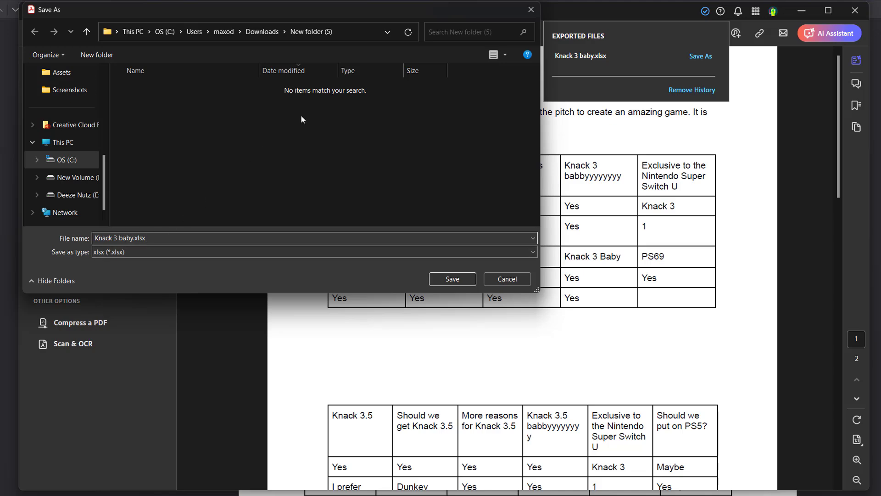
pyautogui.click(452, 279)
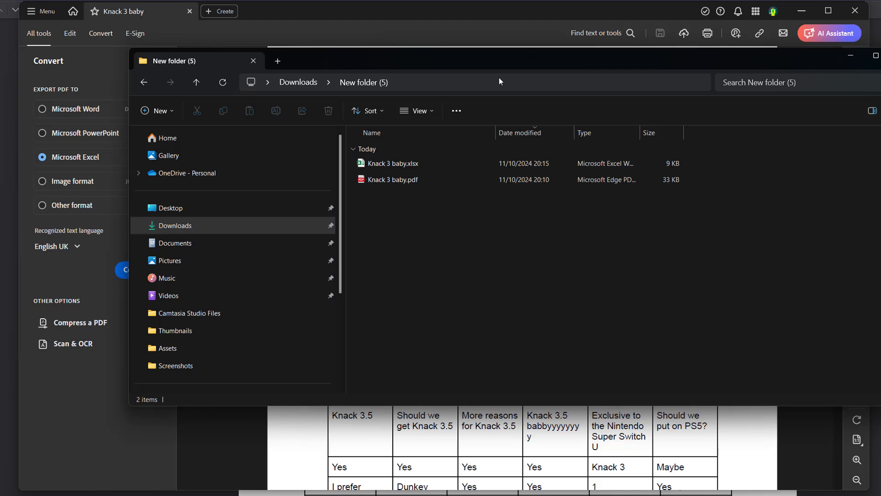
pyautogui.doubleClick(397, 167)
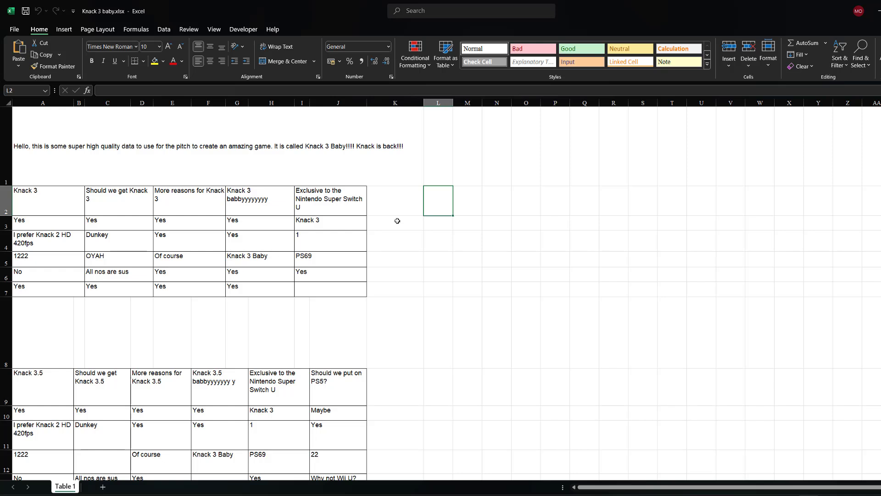
pyautogui.scroll(-5, 397, 220)
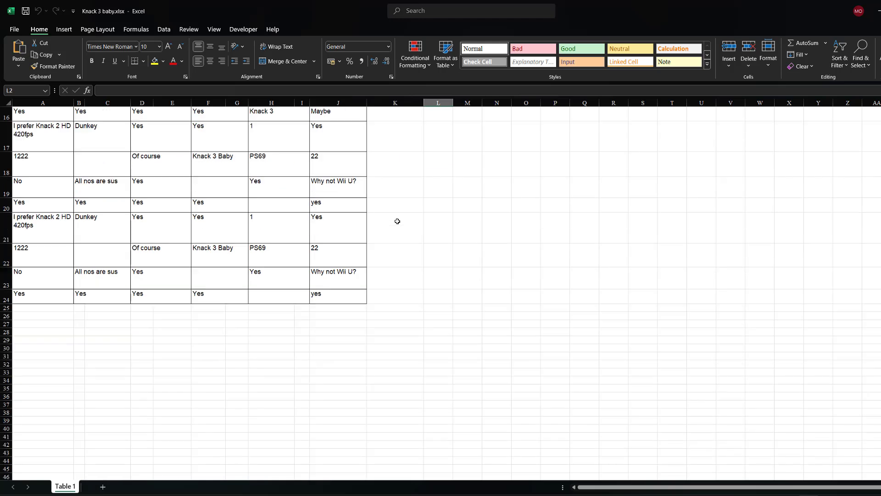
pyautogui.scroll(3, 398, 220)
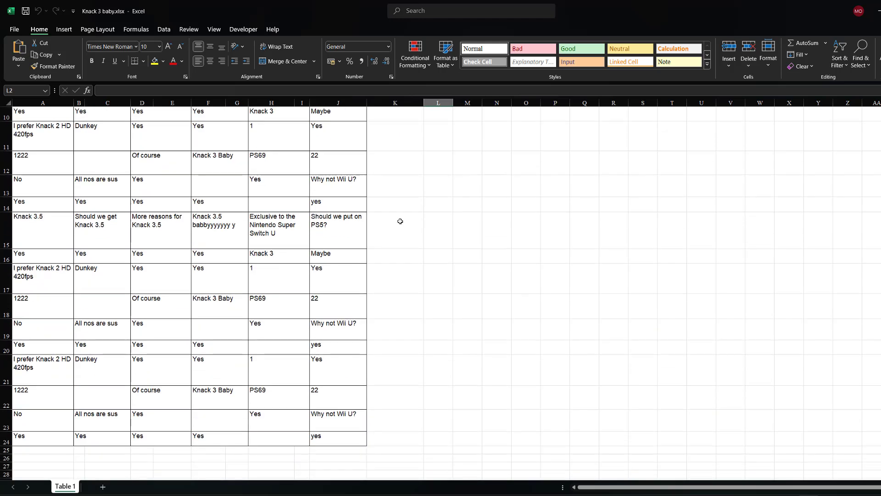
pyautogui.scroll(2, 398, 221)
pyautogui.click(401, 249)
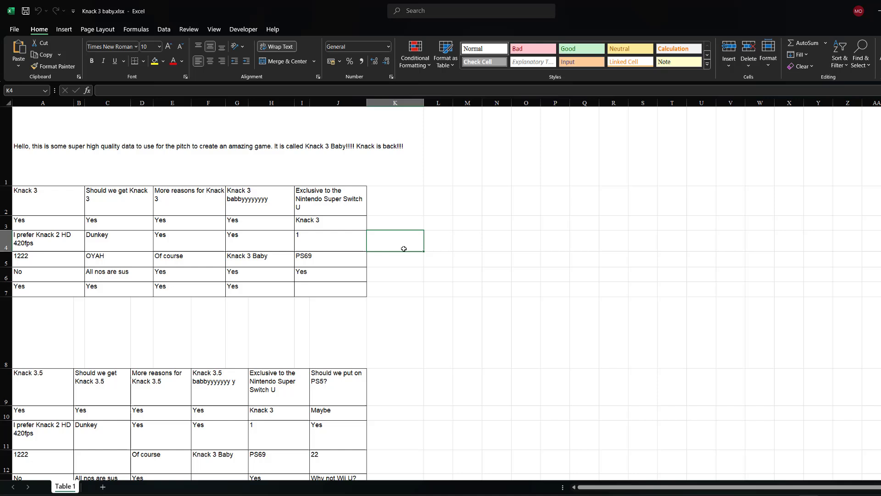